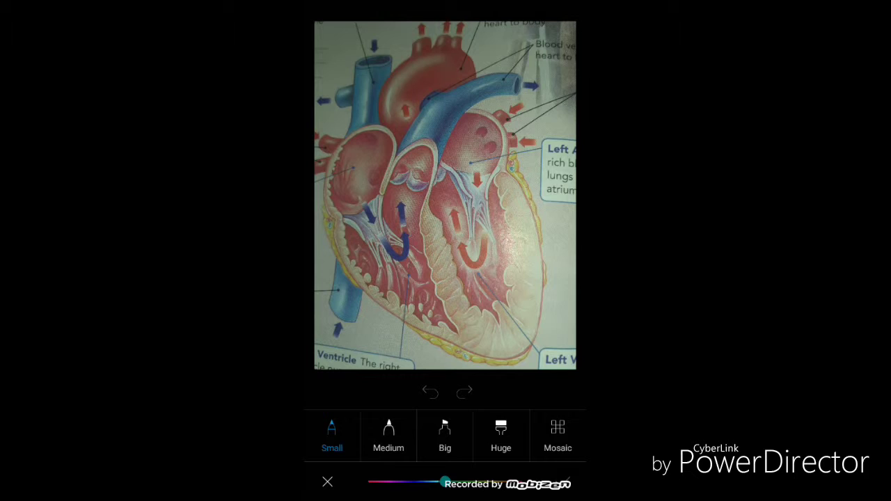
Circle the left and right atria of the heart diagram in cyan
{"action": "mouse_move", "coordinate": [486, 136]}
{"action": "left_mouse_down"}
{"action": "mouse_move", "coordinate": [457, 169]}
{"action": "mouse_move", "coordinate": [470, 141]}
{"action": "mouse_move", "coordinate": [486, 142]}
{"action": "left_mouse_up"}
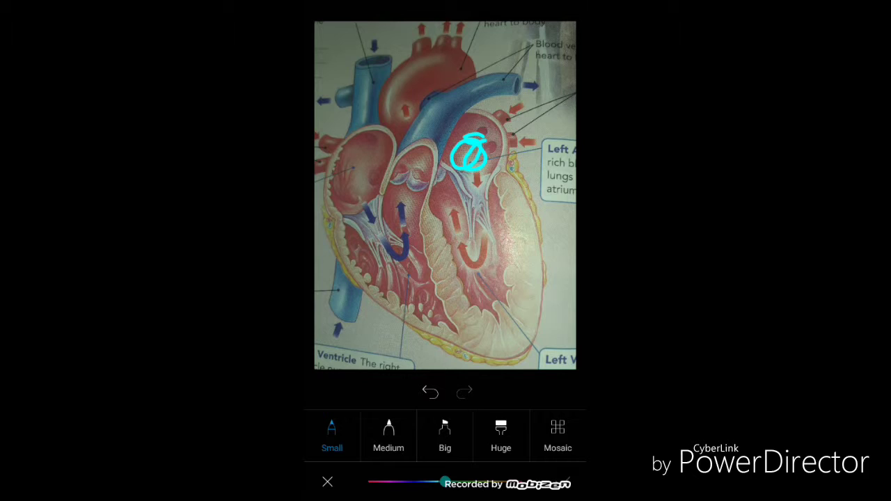
{"action": "left_click", "coordinate": [308, 411]}
{"action": "left_click", "coordinate": [469, 149]}
{"action": "mouse_move", "coordinate": [360, 153]}
{"action": "left_mouse_down"}
{"action": "mouse_move", "coordinate": [368, 159]}
{"action": "mouse_move", "coordinate": [351, 166]}
{"action": "left_mouse_up"}
{"action": "mouse_move", "coordinate": [464, 137]}
{"action": "left_mouse_down"}
{"action": "mouse_move", "coordinate": [465, 149]}
{"action": "mouse_move", "coordinate": [472, 144]}
{"action": "left_mouse_up"}
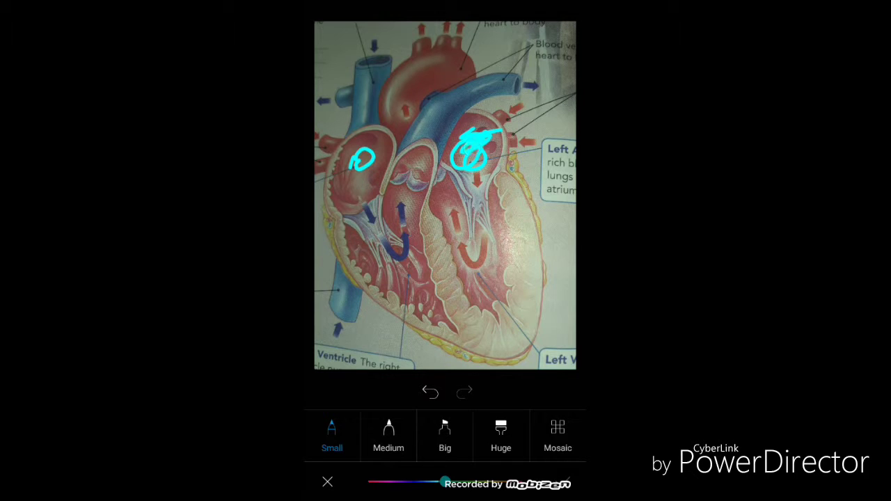
Switch the colour to green and scribble over the left and right atria
{"action": "left_click_drag", "start_coordinate": [443, 482], "coordinate": [470, 481]}
{"action": "mouse_move", "coordinate": [490, 124]}
{"action": "left_mouse_down"}
{"action": "mouse_move", "coordinate": [460, 182]}
{"action": "mouse_move", "coordinate": [479, 137]}
{"action": "left_mouse_up"}
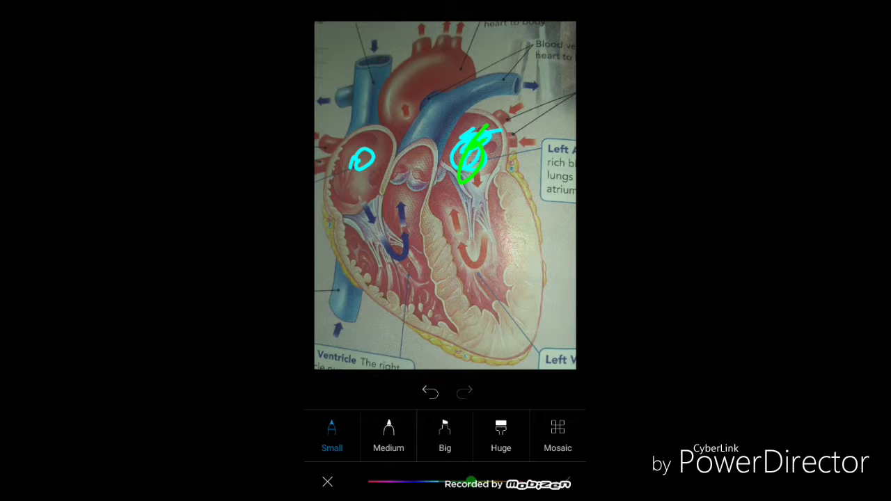
{"action": "mouse_move", "coordinate": [369, 150]}
{"action": "left_mouse_down"}
{"action": "mouse_move", "coordinate": [358, 185]}
{"action": "mouse_move", "coordinate": [343, 181]}
{"action": "mouse_move", "coordinate": [362, 167]}
{"action": "left_mouse_up"}
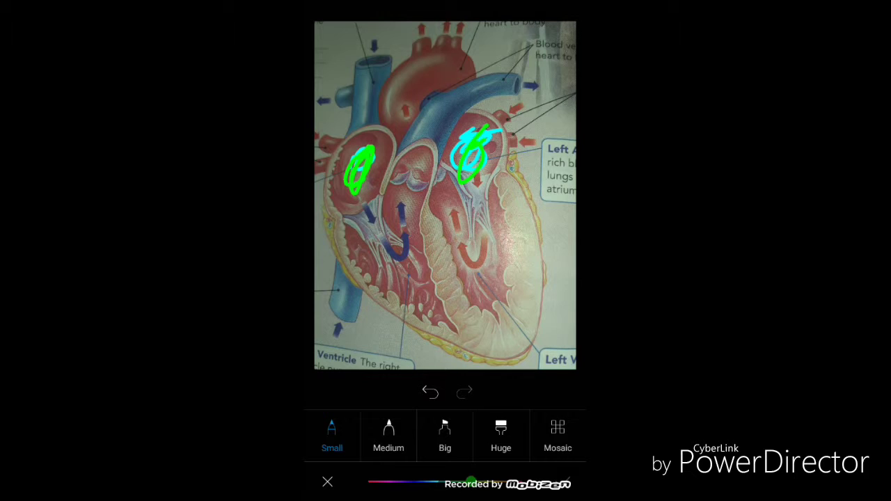
{"action": "left_click_drag", "start_coordinate": [471, 480], "coordinate": [408, 481]}
Set the colour to purple and scribble over the left and right ventricles
{"action": "left_click", "coordinate": [463, 479]}
{"action": "mouse_move", "coordinate": [463, 478]}
{"action": "left_mouse_down"}
{"action": "mouse_move", "coordinate": [378, 481]}
{"action": "mouse_move", "coordinate": [407, 482]}
{"action": "left_mouse_up"}
{"action": "mouse_move", "coordinate": [491, 266]}
{"action": "left_mouse_down"}
{"action": "mouse_move", "coordinate": [497, 272]}
{"action": "mouse_move", "coordinate": [483, 285]}
{"action": "mouse_move", "coordinate": [496, 280]}
{"action": "mouse_move", "coordinate": [483, 300]}
{"action": "mouse_move", "coordinate": [480, 290]}
{"action": "mouse_move", "coordinate": [495, 279]}
{"action": "left_mouse_up"}
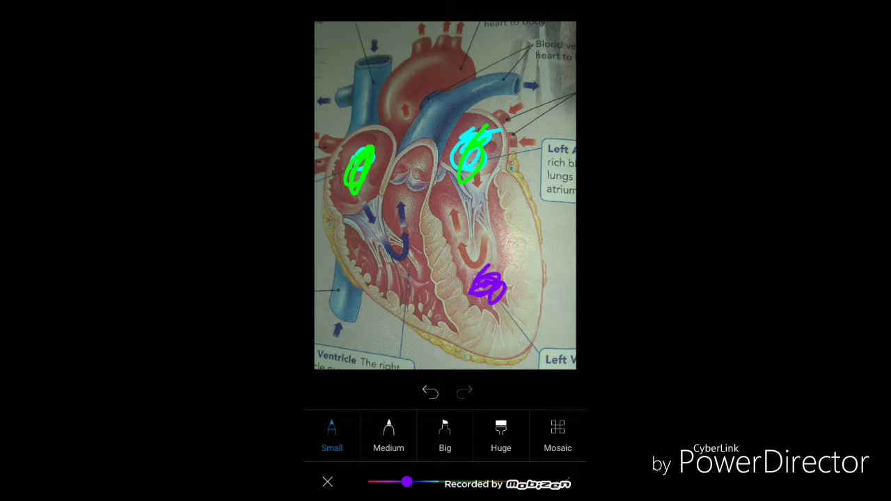
{"action": "mouse_move", "coordinate": [412, 271]}
{"action": "left_mouse_down"}
{"action": "mouse_move", "coordinate": [424, 300]}
{"action": "mouse_move", "coordinate": [420, 290]}
{"action": "mouse_move", "coordinate": [391, 285]}
{"action": "left_mouse_up"}
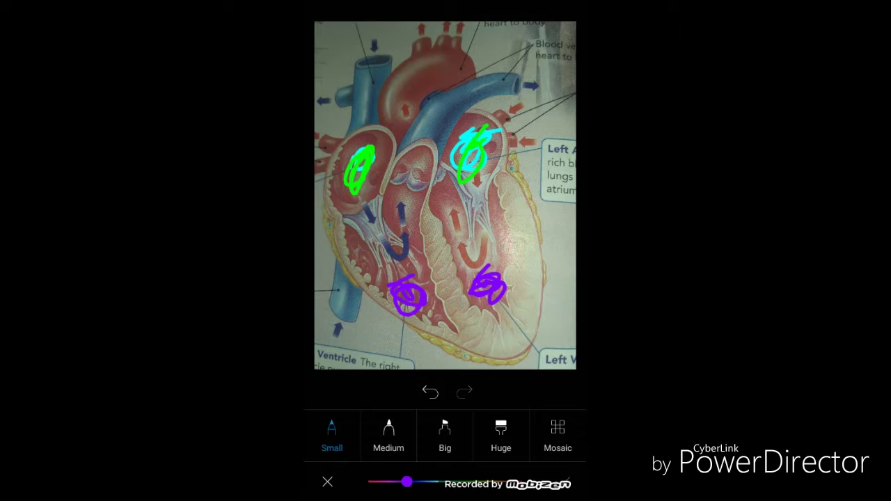
Switch to red and draw a stroke below each atrium
{"action": "left_click_drag", "start_coordinate": [407, 481], "coordinate": [522, 482]}
{"action": "mouse_move", "coordinate": [519, 203]}
{"action": "left_mouse_down"}
{"action": "mouse_move", "coordinate": [463, 216]}
{"action": "mouse_move", "coordinate": [480, 197]}
{"action": "left_mouse_up"}
{"action": "left_click_drag", "start_coordinate": [366, 224], "coordinate": [383, 254]}
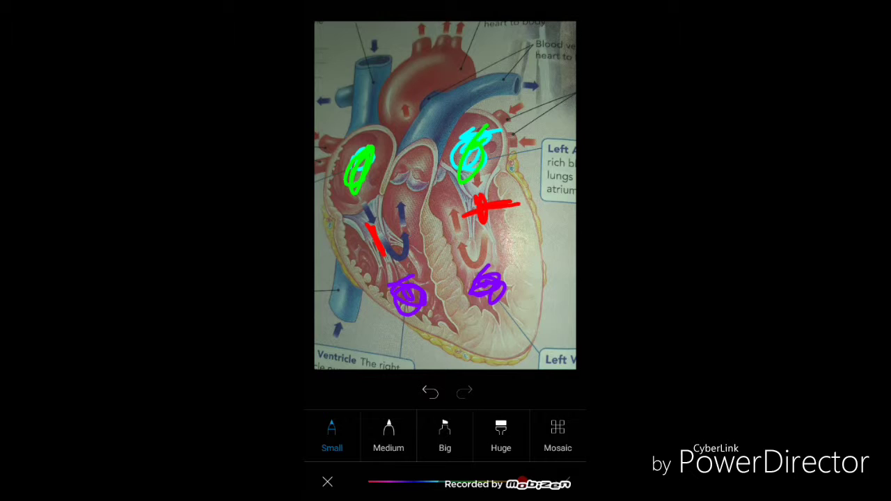
Undo all seven earlier strokes and draw a fresh red mark in the left atrium
{"action": "left_click", "coordinate": [431, 394]}
{"action": "left_click", "coordinate": [430, 394]}
{"action": "left_click", "coordinate": [430, 394]}
{"action": "left_click", "coordinate": [431, 394]}
{"action": "left_click", "coordinate": [430, 394]}
{"action": "left_click", "coordinate": [430, 394]}
{"action": "left_click", "coordinate": [430, 393]}
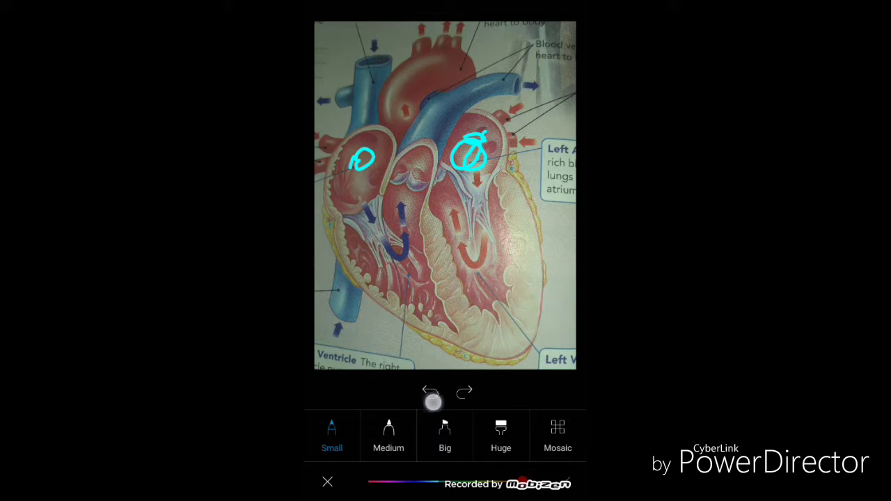
{"action": "left_click", "coordinate": [431, 394]}
{"action": "left_click", "coordinate": [431, 394]}
{"action": "left_click", "coordinate": [430, 394]}
{"action": "left_click", "coordinate": [430, 394]}
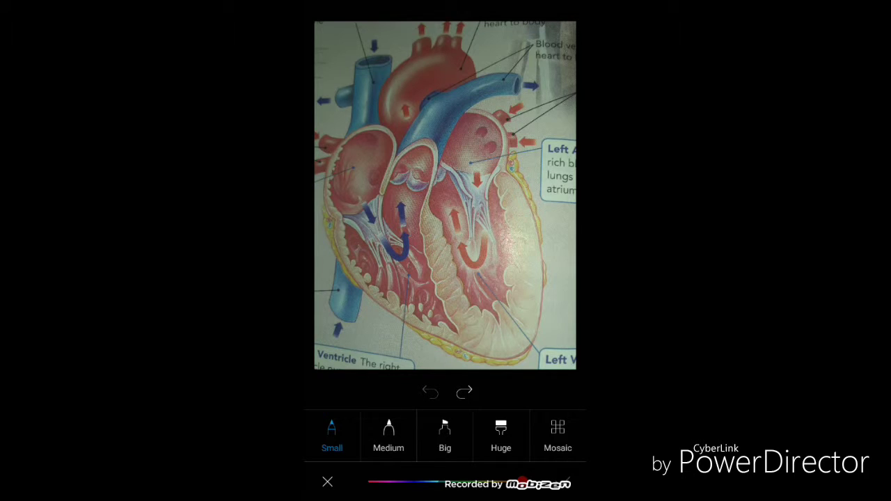
{"action": "mouse_move", "coordinate": [479, 131]}
{"action": "left_mouse_down"}
{"action": "mouse_move", "coordinate": [473, 175]}
{"action": "mouse_move", "coordinate": [483, 151]}
{"action": "left_mouse_up"}
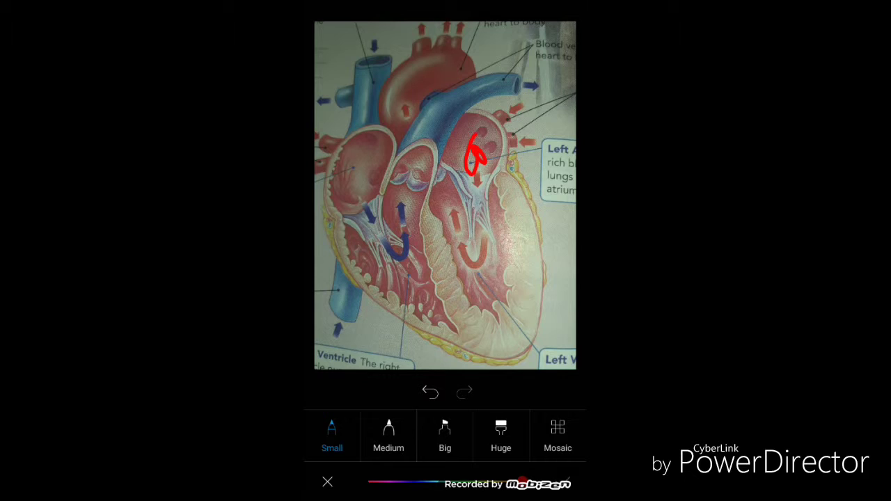
Draw red marks in the left atrium, left ventricle, right ventricle and right atrium
{"action": "mouse_move", "coordinate": [473, 153]}
{"action": "left_mouse_down"}
{"action": "mouse_move", "coordinate": [465, 135]}
{"action": "mouse_move", "coordinate": [478, 143]}
{"action": "left_mouse_up"}
{"action": "mouse_move", "coordinate": [499, 265]}
{"action": "left_mouse_down"}
{"action": "mouse_move", "coordinate": [483, 288]}
{"action": "mouse_move", "coordinate": [490, 275]}
{"action": "left_mouse_up"}
{"action": "mouse_move", "coordinate": [406, 274]}
{"action": "left_mouse_down"}
{"action": "mouse_move", "coordinate": [420, 303]}
{"action": "mouse_move", "coordinate": [410, 291]}
{"action": "left_mouse_up"}
{"action": "mouse_move", "coordinate": [376, 165]}
{"action": "left_mouse_down"}
{"action": "mouse_move", "coordinate": [360, 174]}
{"action": "mouse_move", "coordinate": [359, 189]}
{"action": "mouse_move", "coordinate": [362, 162]}
{"action": "left_mouse_up"}
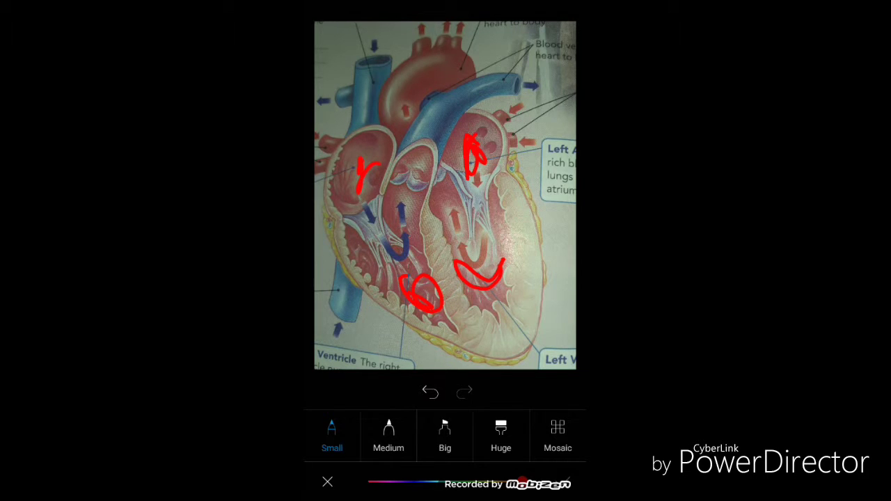
{"action": "left_click_drag", "start_coordinate": [414, 291], "coordinate": [440, 286]}
Pick a new drawing colour and undo the three red chamber marks
{"action": "mouse_move", "coordinate": [451, 485]}
{"action": "left_mouse_down"}
{"action": "mouse_move", "coordinate": [408, 489]}
{"action": "mouse_move", "coordinate": [504, 485]}
{"action": "mouse_move", "coordinate": [408, 489]}
{"action": "mouse_move", "coordinate": [520, 485]}
{"action": "mouse_move", "coordinate": [399, 487]}
{"action": "mouse_move", "coordinate": [404, 495]}
{"action": "left_mouse_up"}
{"action": "left_click", "coordinate": [428, 395]}
{"action": "left_click", "coordinate": [429, 395]}
{"action": "left_click", "coordinate": [428, 394]}
{"action": "left_click", "coordinate": [428, 395]}
{"action": "left_click", "coordinate": [429, 395]}
{"action": "left_click", "coordinate": [429, 395]}
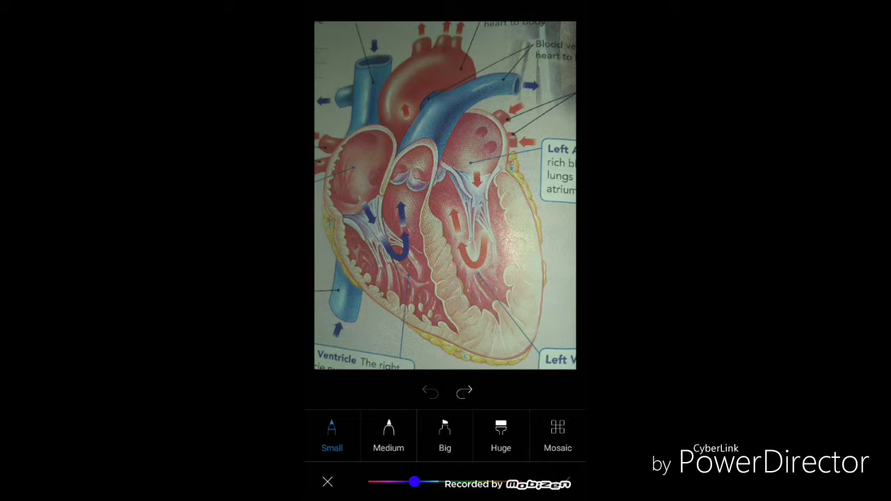
Trace a blue path down through the left atrium and ventricle, then up to the aorta
{"action": "left_click_drag", "start_coordinate": [472, 128], "coordinate": [467, 179]}
{"action": "left_click_drag", "start_coordinate": [471, 131], "coordinate": [477, 284]}
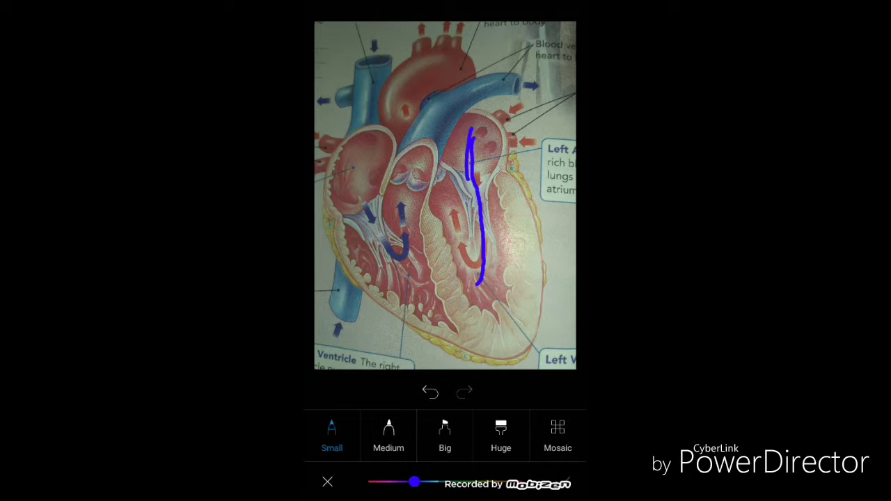
{"action": "mouse_move", "coordinate": [515, 214]}
{"action": "left_mouse_down"}
{"action": "mouse_move", "coordinate": [450, 213]}
{"action": "mouse_move", "coordinate": [509, 212]}
{"action": "mouse_move", "coordinate": [463, 216]}
{"action": "mouse_move", "coordinate": [497, 213]}
{"action": "mouse_move", "coordinate": [493, 201]}
{"action": "mouse_move", "coordinate": [477, 230]}
{"action": "mouse_move", "coordinate": [491, 202]}
{"action": "left_mouse_up"}
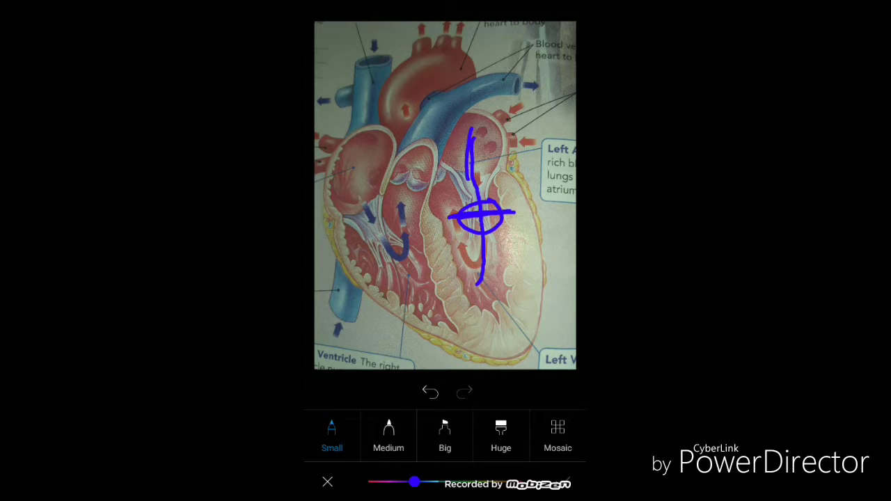
{"action": "mouse_move", "coordinate": [483, 282]}
{"action": "left_mouse_down"}
{"action": "mouse_move", "coordinate": [436, 201]}
{"action": "mouse_move", "coordinate": [410, 119]}
{"action": "mouse_move", "coordinate": [449, 25]}
{"action": "left_mouse_up"}
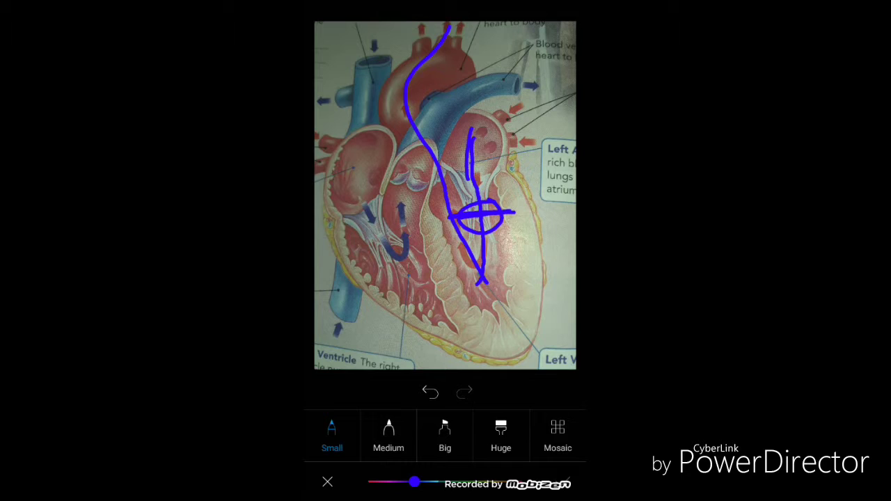
In green, trace paths through the left chambers and across the right atrium and ventricle
{"action": "left_click_drag", "start_coordinate": [414, 481], "coordinate": [479, 482]}
{"action": "mouse_move", "coordinate": [481, 131]}
{"action": "left_mouse_down"}
{"action": "mouse_move", "coordinate": [487, 249]}
{"action": "mouse_move", "coordinate": [462, 269]}
{"action": "mouse_move", "coordinate": [408, 91]}
{"action": "mouse_move", "coordinate": [456, 25]}
{"action": "left_mouse_up"}
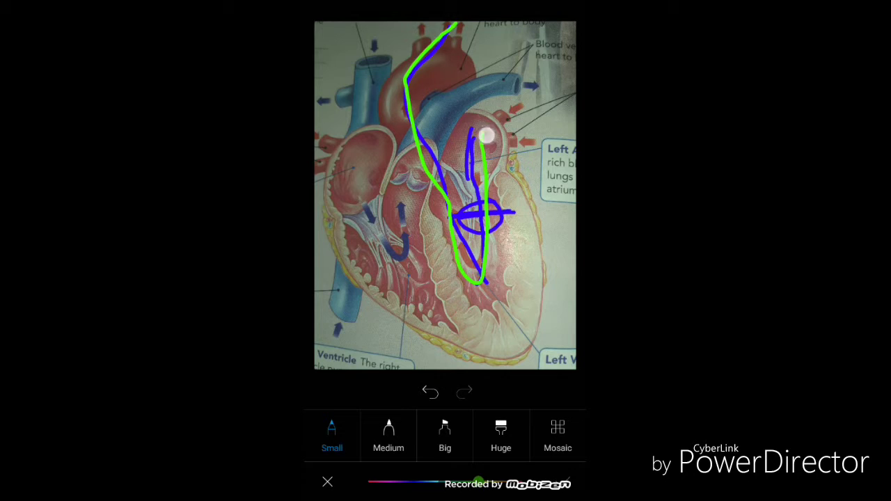
{"action": "mouse_move", "coordinate": [486, 136]}
{"action": "left_mouse_down"}
{"action": "mouse_move", "coordinate": [469, 258]}
{"action": "mouse_move", "coordinate": [485, 208]}
{"action": "mouse_move", "coordinate": [468, 124]}
{"action": "left_mouse_up"}
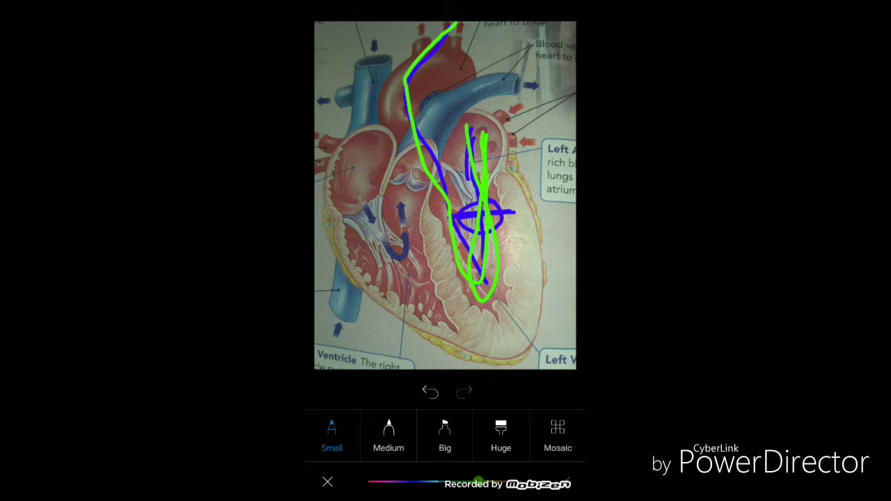
{"action": "mouse_move", "coordinate": [369, 147]}
{"action": "left_mouse_down"}
{"action": "mouse_move", "coordinate": [350, 199]}
{"action": "mouse_move", "coordinate": [360, 176]}
{"action": "mouse_move", "coordinate": [386, 175]}
{"action": "mouse_move", "coordinate": [382, 195]}
{"action": "mouse_move", "coordinate": [363, 178]}
{"action": "mouse_move", "coordinate": [360, 219]}
{"action": "mouse_move", "coordinate": [399, 292]}
{"action": "mouse_move", "coordinate": [424, 300]}
{"action": "mouse_move", "coordinate": [425, 286]}
{"action": "left_mouse_up"}
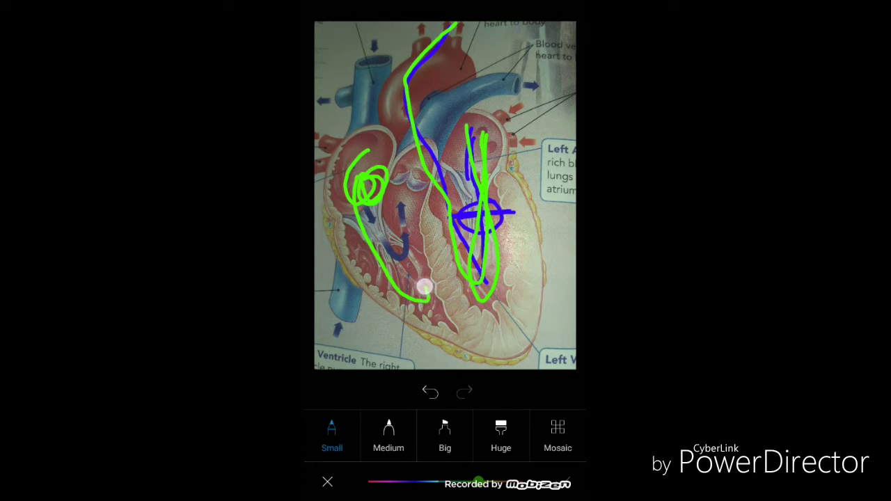
{"action": "left_click_drag", "start_coordinate": [350, 259], "coordinate": [394, 224]}
{"action": "mouse_move", "coordinate": [425, 299]}
{"action": "left_mouse_down"}
{"action": "mouse_move", "coordinate": [404, 233]}
{"action": "mouse_move", "coordinate": [410, 170]}
{"action": "mouse_move", "coordinate": [408, 195]}
{"action": "mouse_move", "coordinate": [449, 121]}
{"action": "left_mouse_up"}
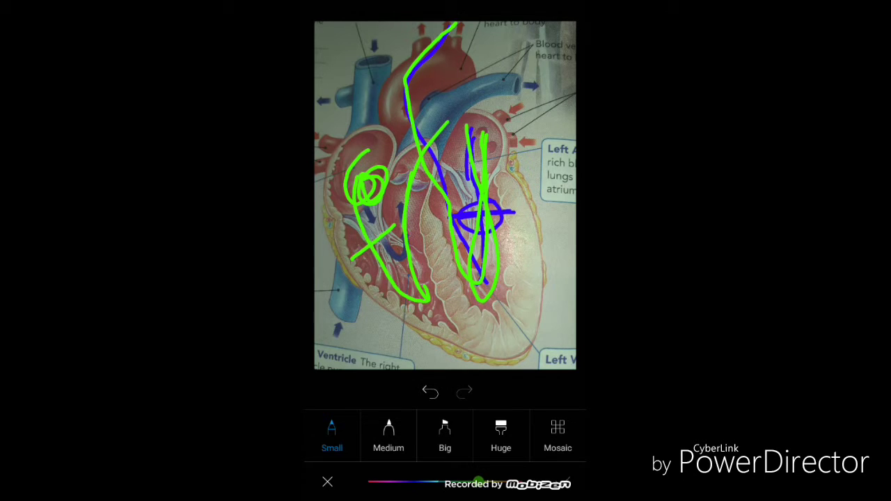
Undo all six green and blue strokes until the heart photo is clear
{"action": "left_click", "coordinate": [424, 393]}
{"action": "left_click", "coordinate": [425, 393]}
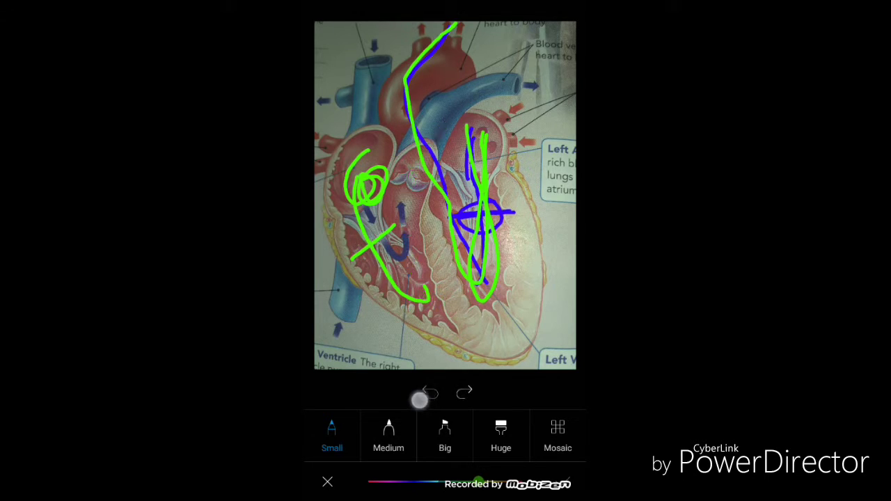
{"action": "left_click", "coordinate": [425, 393]}
{"action": "left_click", "coordinate": [425, 394]}
{"action": "left_click", "coordinate": [424, 393]}
{"action": "left_click", "coordinate": [424, 393]}
{"action": "left_click", "coordinate": [425, 394]}
{"action": "left_click", "coordinate": [425, 394]}
{"action": "left_click", "coordinate": [424, 394]}
{"action": "left_click", "coordinate": [425, 394]}
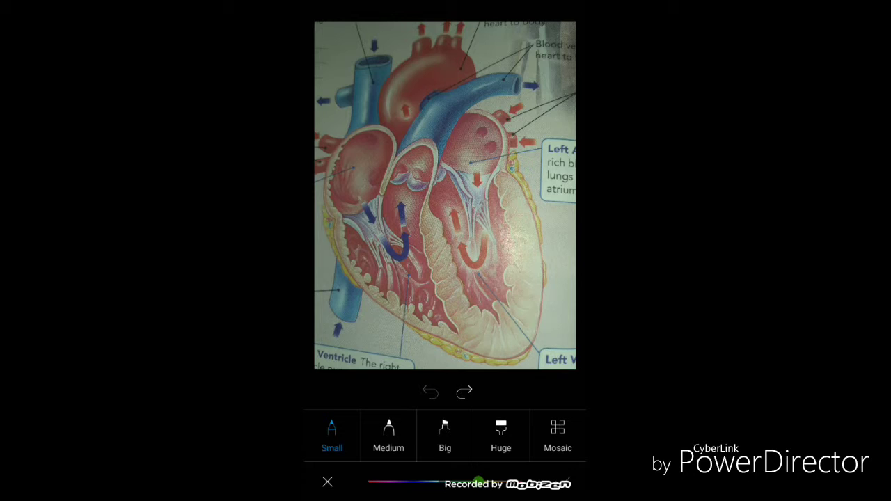
{"action": "left_click_drag", "start_coordinate": [479, 481], "coordinate": [523, 481]}
{"action": "mouse_move", "coordinate": [375, 67]}
{"action": "left_mouse_down"}
{"action": "mouse_move", "coordinate": [366, 110]}
{"action": "mouse_move", "coordinate": [379, 64]}
{"action": "left_mouse_up"}
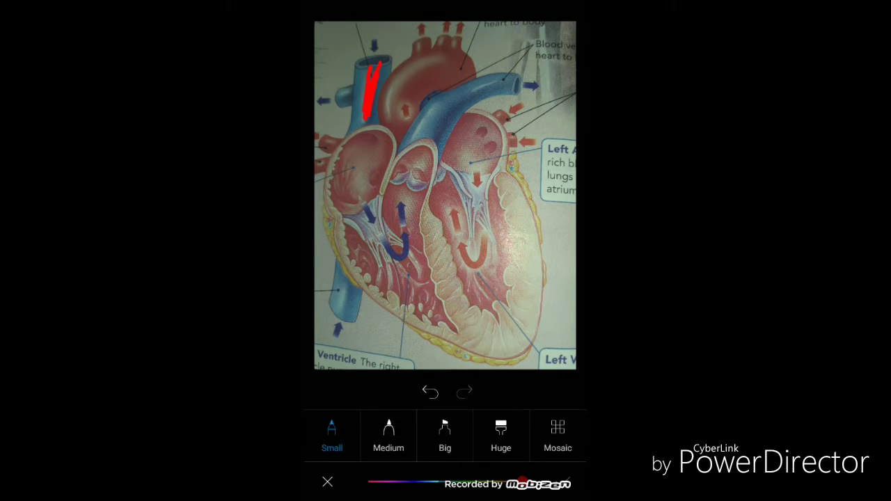
{"action": "left_click_drag", "start_coordinate": [367, 120], "coordinate": [367, 72]}
{"action": "mouse_move", "coordinate": [418, 74]}
{"action": "left_mouse_down"}
{"action": "mouse_move", "coordinate": [401, 105]}
{"action": "mouse_move", "coordinate": [477, 93]}
{"action": "mouse_move", "coordinate": [426, 69]}
{"action": "left_mouse_up"}
{"action": "left_click_drag", "start_coordinate": [368, 109], "coordinate": [367, 76]}
{"action": "left_click", "coordinate": [433, 392]}
{"action": "left_click", "coordinate": [431, 393]}
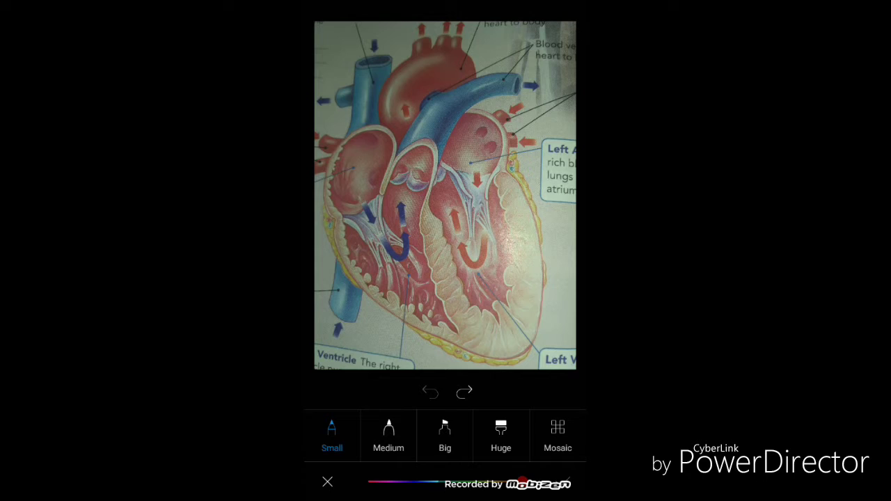
Draw red lines from the lung veins into the left atrium and mark the left valve in green
{"action": "mouse_move", "coordinate": [547, 101]}
{"action": "left_mouse_down"}
{"action": "mouse_move", "coordinate": [496, 125]}
{"action": "mouse_move", "coordinate": [523, 144]}
{"action": "mouse_move", "coordinate": [500, 143]}
{"action": "left_mouse_up"}
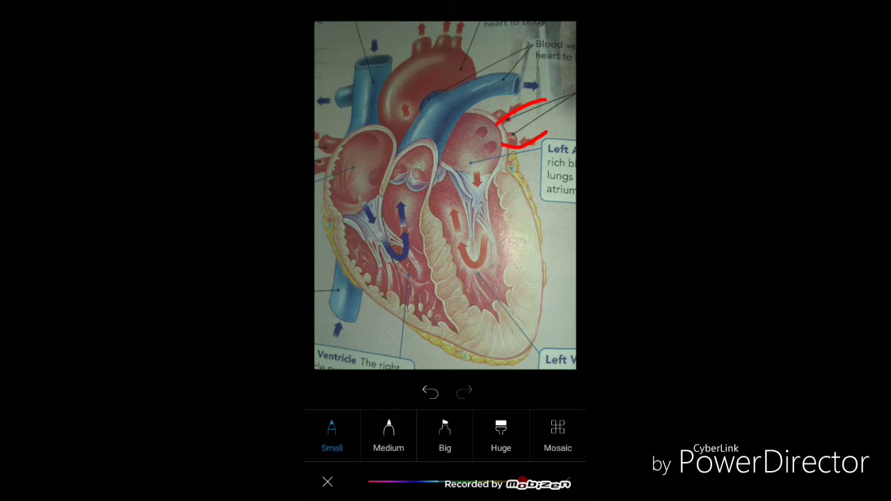
{"action": "mouse_move", "coordinate": [553, 103]}
{"action": "left_mouse_down"}
{"action": "mouse_move", "coordinate": [466, 149]}
{"action": "mouse_move", "coordinate": [478, 149]}
{"action": "mouse_move", "coordinate": [477, 125]}
{"action": "mouse_move", "coordinate": [482, 296]}
{"action": "left_mouse_up"}
{"action": "left_click_drag", "start_coordinate": [522, 482], "coordinate": [464, 481]}
{"action": "left_click_drag", "start_coordinate": [499, 216], "coordinate": [459, 208]}
Back in red, trace the path from the left ventricle up through the aorta
{"action": "left_click_drag", "start_coordinate": [464, 482], "coordinate": [523, 482]}
{"action": "mouse_move", "coordinate": [494, 292]}
{"action": "left_mouse_down"}
{"action": "mouse_move", "coordinate": [455, 256]}
{"action": "mouse_move", "coordinate": [413, 134]}
{"action": "mouse_move", "coordinate": [413, 48]}
{"action": "mouse_move", "coordinate": [424, 25]}
{"action": "left_mouse_up"}
{"action": "mouse_move", "coordinate": [410, 85]}
{"action": "left_mouse_down"}
{"action": "mouse_move", "coordinate": [445, 56]}
{"action": "mouse_move", "coordinate": [459, 25]}
{"action": "mouse_move", "coordinate": [443, 23]}
{"action": "left_mouse_up"}
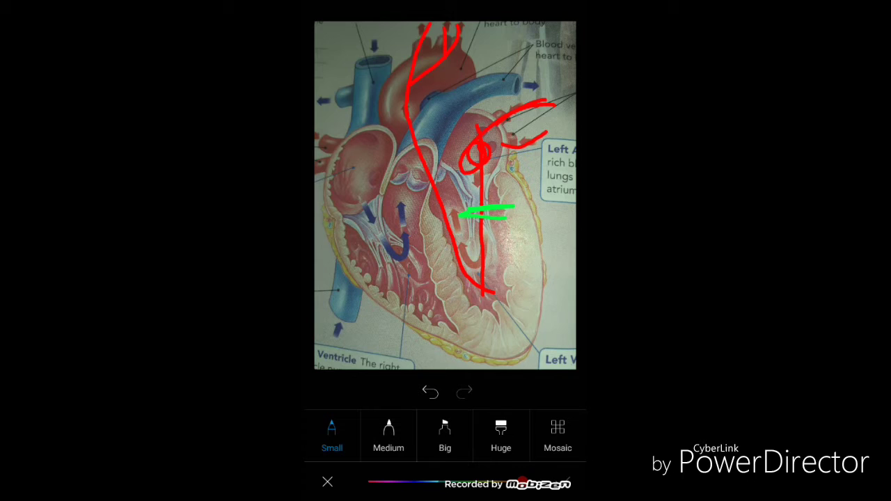
Draw blue strokes entering the right atrium and mark the right valve with a green line
{"action": "mouse_move", "coordinate": [519, 482]}
{"action": "left_mouse_down"}
{"action": "mouse_move", "coordinate": [399, 482]}
{"action": "mouse_move", "coordinate": [418, 482]}
{"action": "left_mouse_up"}
{"action": "mouse_move", "coordinate": [320, 133]}
{"action": "left_mouse_down"}
{"action": "mouse_move", "coordinate": [345, 146]}
{"action": "mouse_move", "coordinate": [336, 167]}
{"action": "mouse_move", "coordinate": [354, 170]}
{"action": "mouse_move", "coordinate": [350, 186]}
{"action": "mouse_move", "coordinate": [372, 258]}
{"action": "mouse_move", "coordinate": [400, 293]}
{"action": "left_mouse_up"}
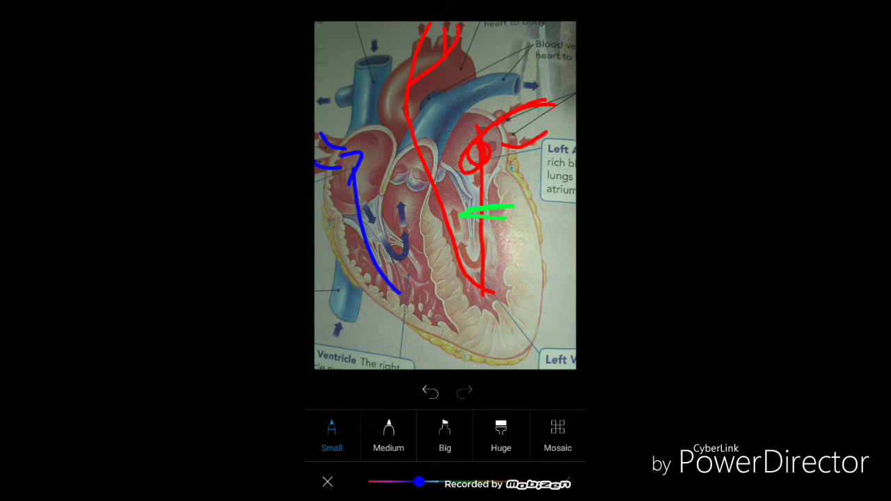
{"action": "left_click_drag", "start_coordinate": [418, 482], "coordinate": [465, 482]}
{"action": "left_click_drag", "start_coordinate": [341, 234], "coordinate": [402, 211]}
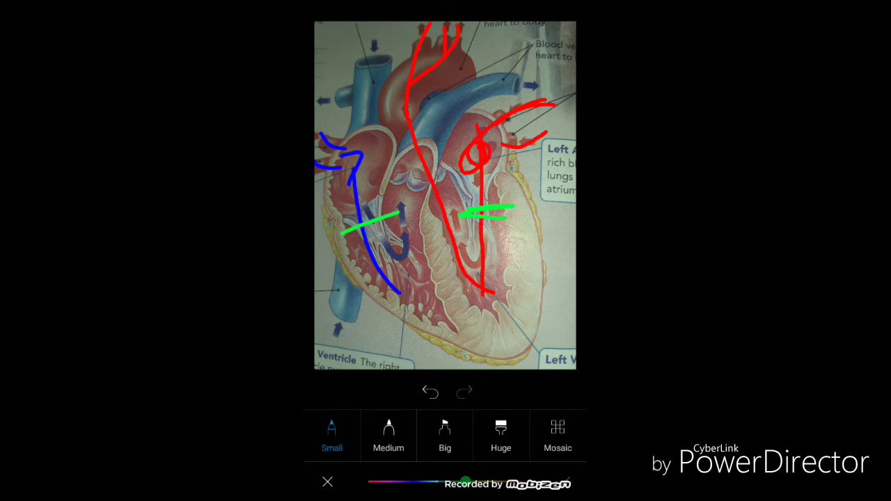
Back in blue, trace the path from the right ventricle to the pulmonary artery and vena cava
{"action": "left_click_drag", "start_coordinate": [465, 482], "coordinate": [415, 481]}
{"action": "mouse_move", "coordinate": [399, 291]}
{"action": "left_mouse_down"}
{"action": "mouse_move", "coordinate": [422, 283]}
{"action": "mouse_move", "coordinate": [410, 189]}
{"action": "mouse_move", "coordinate": [397, 174]}
{"action": "mouse_move", "coordinate": [439, 130]}
{"action": "mouse_move", "coordinate": [521, 79]}
{"action": "mouse_move", "coordinate": [566, 68]}
{"action": "left_mouse_up"}
{"action": "left_click_drag", "start_coordinate": [414, 174], "coordinate": [379, 22]}
{"action": "left_click_drag", "start_coordinate": [375, 81], "coordinate": [326, 90]}
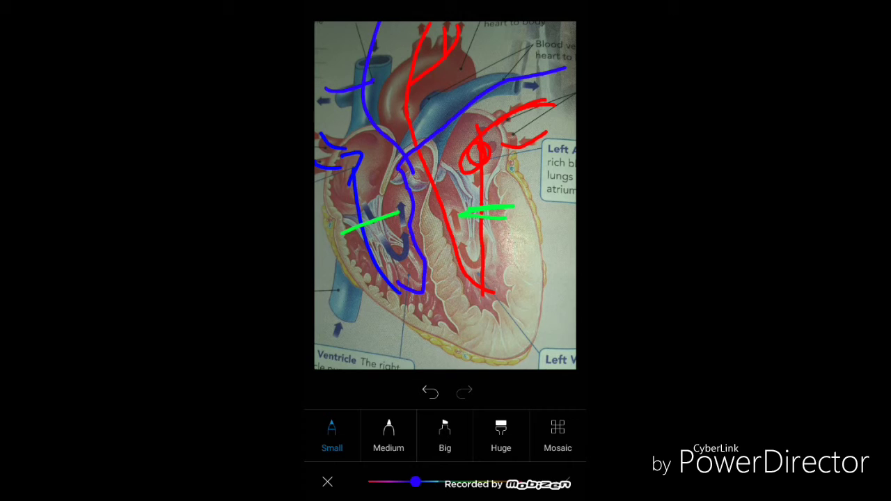
{"action": "mouse_move", "coordinate": [541, 68]}
{"action": "left_mouse_down"}
{"action": "mouse_move", "coordinate": [509, 83]}
{"action": "mouse_move", "coordinate": [519, 65]}
{"action": "mouse_move", "coordinate": [572, 53]}
{"action": "left_mouse_up"}
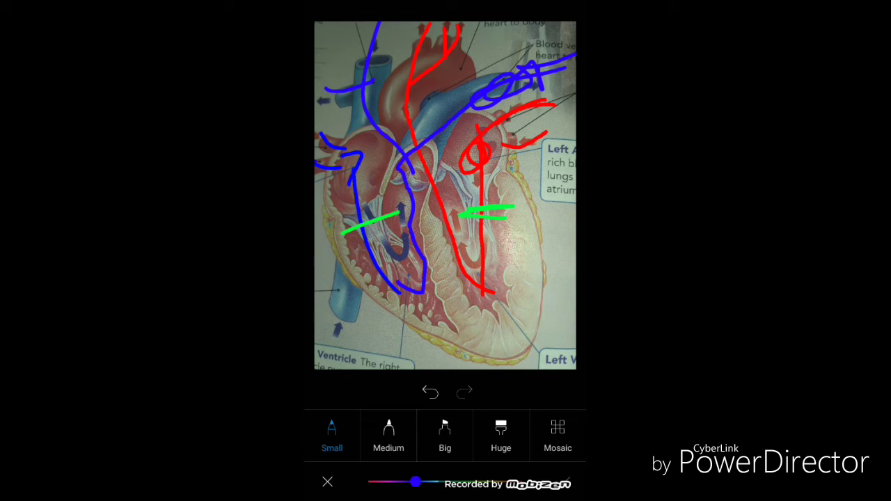
Switch to red and draw extra lines from the lung veins into the left atrium
{"action": "left_click_drag", "start_coordinate": [415, 481], "coordinate": [523, 482]}
{"action": "mouse_move", "coordinate": [535, 110]}
{"action": "left_mouse_down"}
{"action": "mouse_move", "coordinate": [479, 139]}
{"action": "mouse_move", "coordinate": [563, 115]}
{"action": "mouse_move", "coordinate": [465, 158]}
{"action": "mouse_move", "coordinate": [475, 275]}
{"action": "mouse_move", "coordinate": [470, 265]}
{"action": "left_mouse_up"}
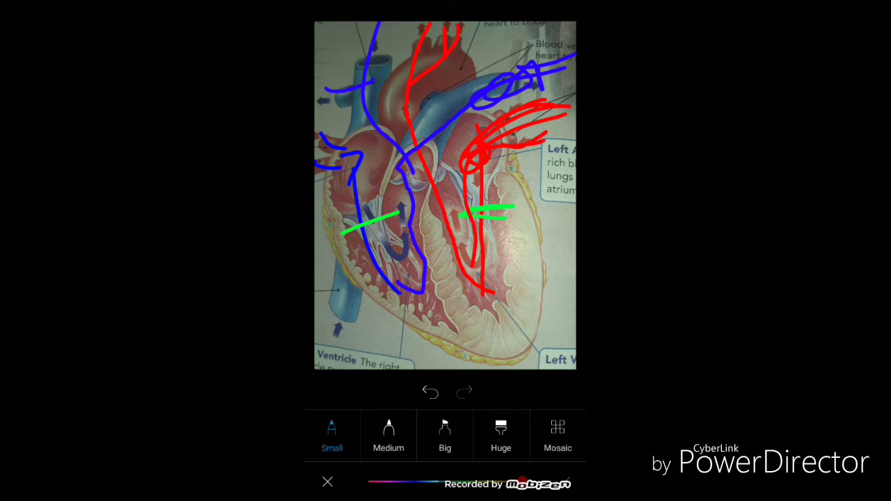